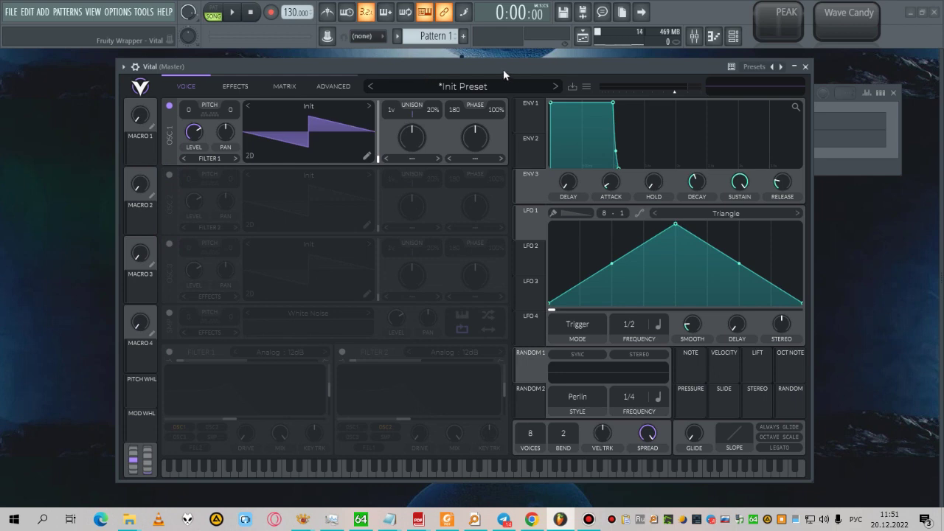
left_click_drag(508, 65, 510, 64)
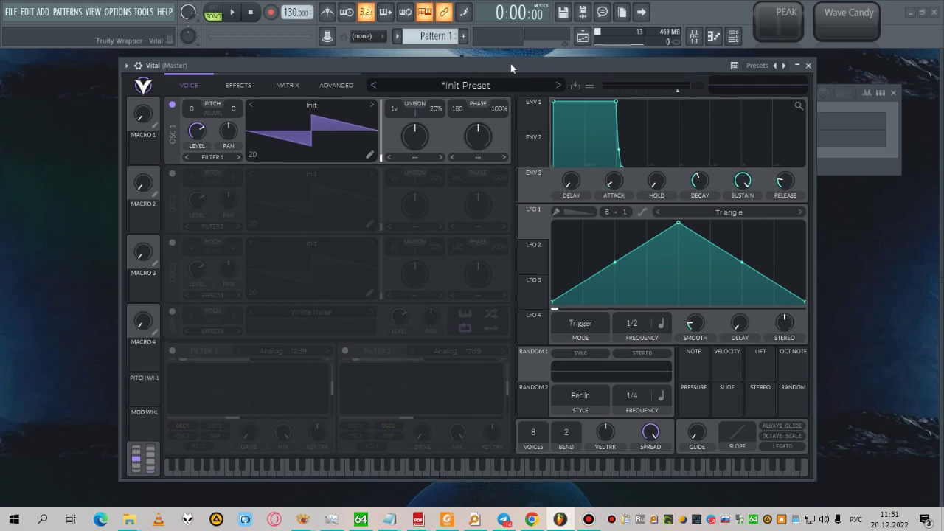
left_click(535, 147)
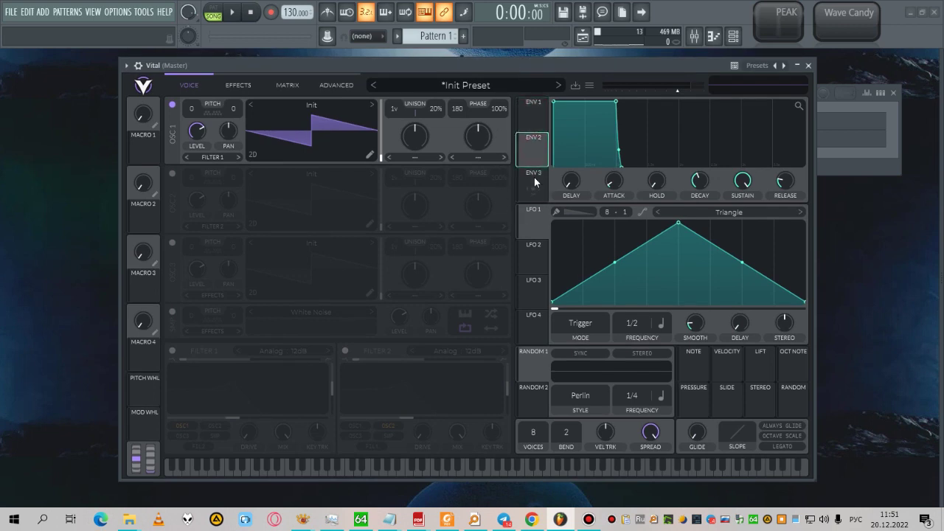
left_click(534, 179)
left_click(536, 119)
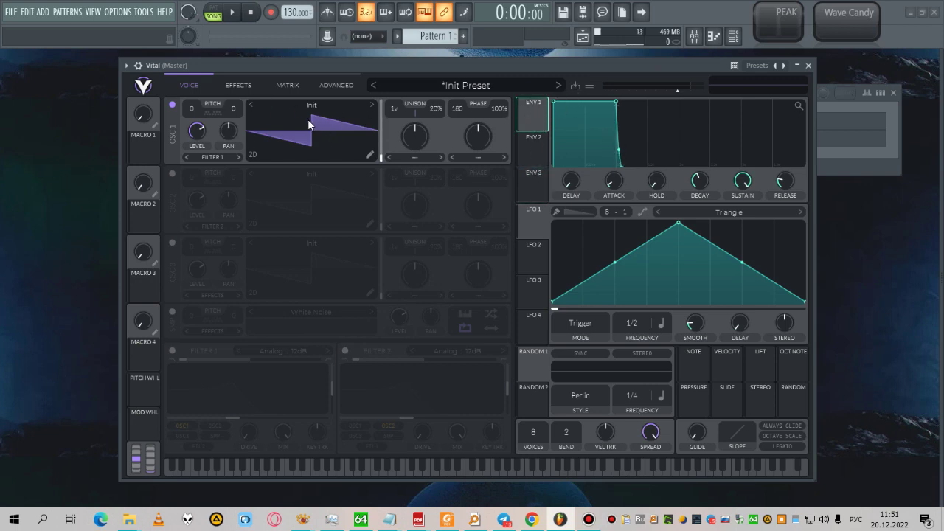
- Set Envelope 2's attack to about 1.53 seconds and raise its release above 1.92 seconds
left_click(535, 151)
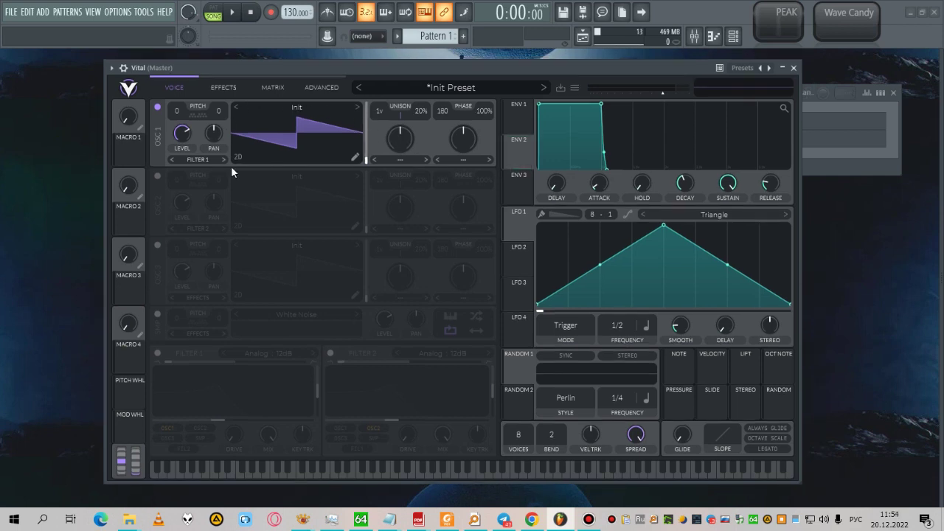
left_click_drag(537, 65, 531, 67)
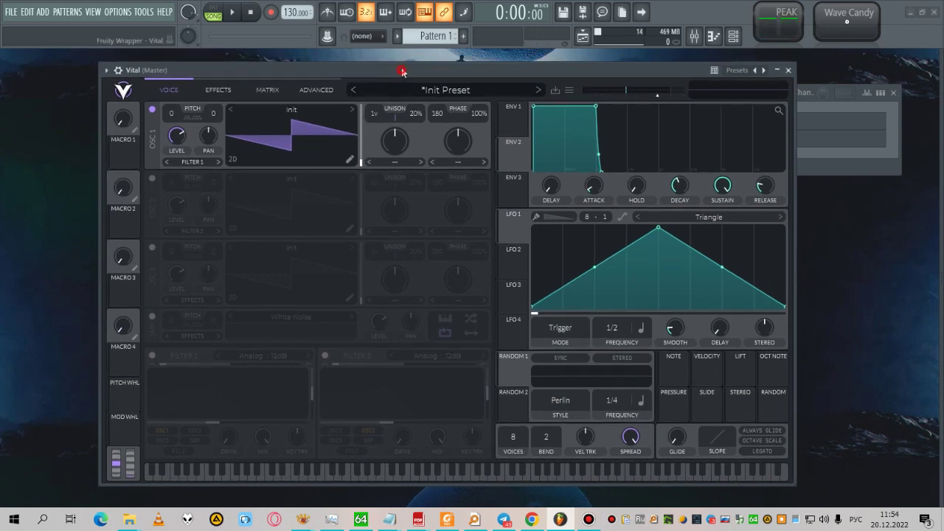
left_click_drag(402, 70, 402, 68)
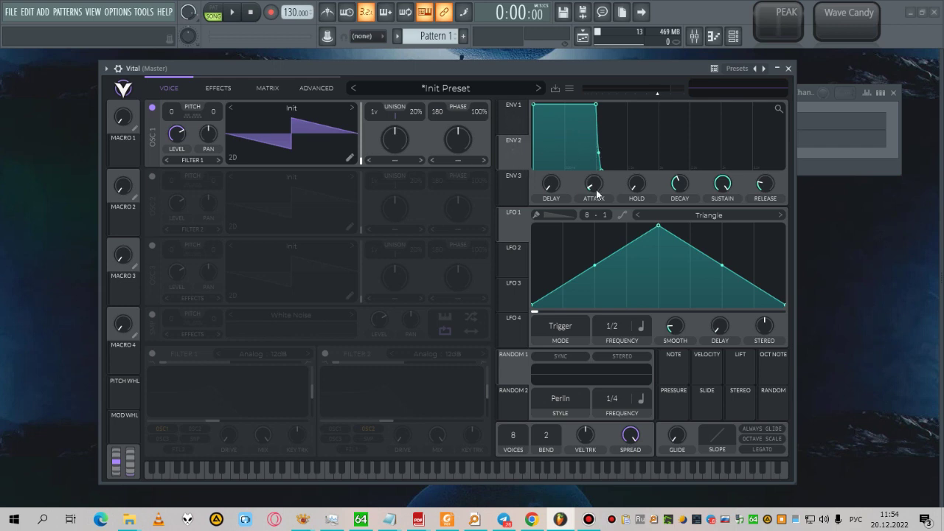
left_click_drag(593, 191, 585, 132)
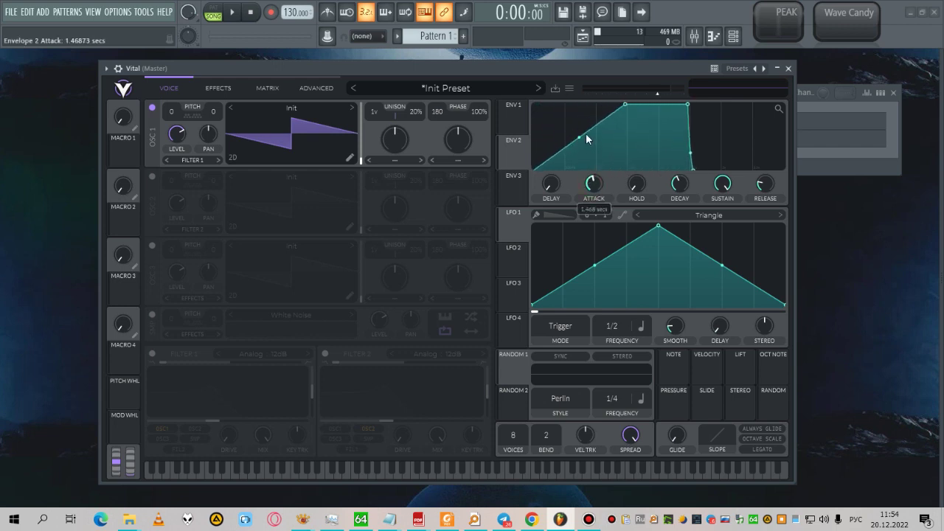
left_click_drag(598, 184, 598, 190)
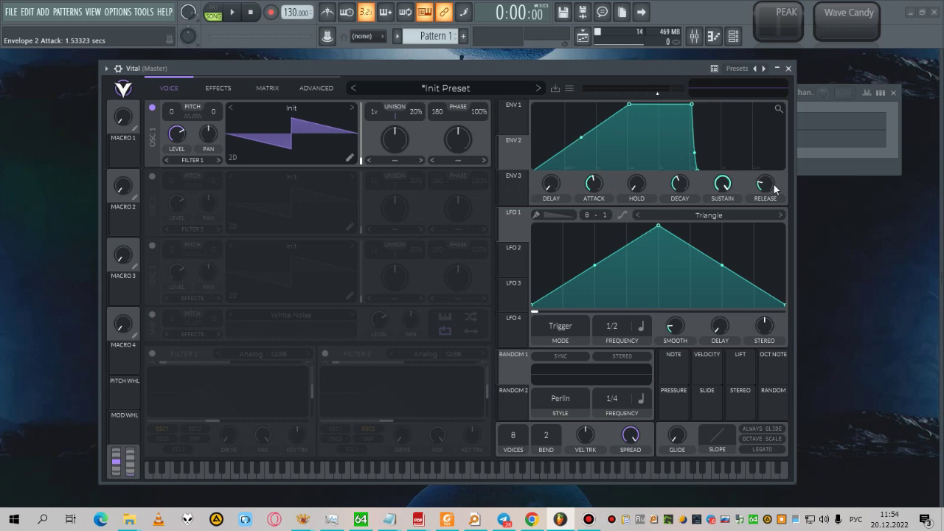
left_click_drag(765, 186, 771, 140)
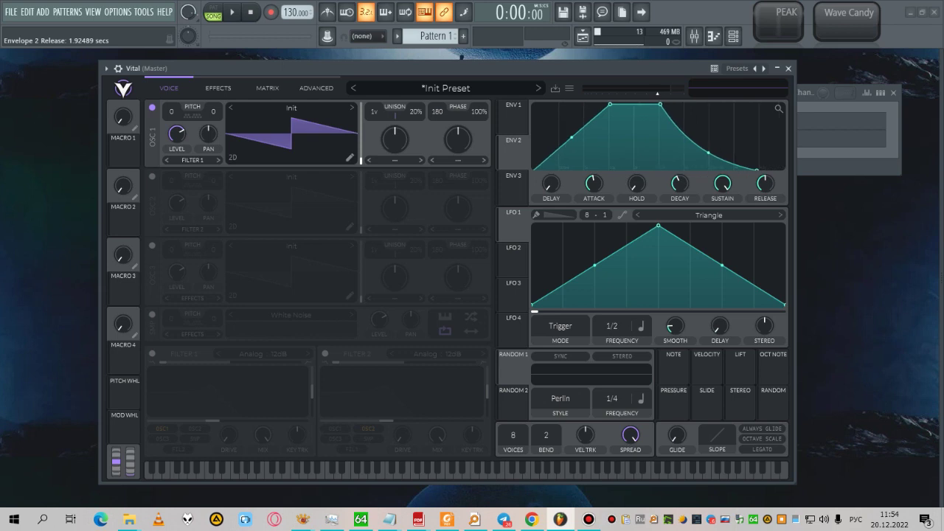
left_click_drag(764, 188, 764, 182)
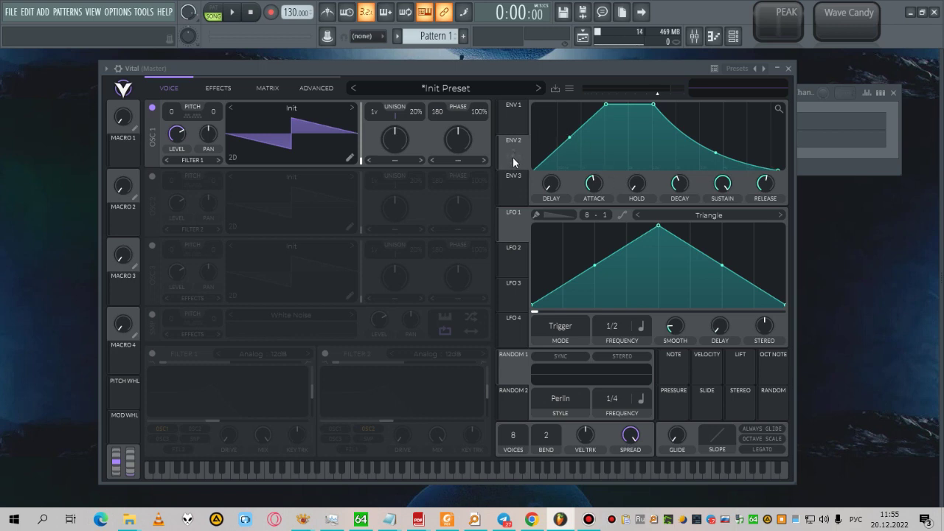
- Assign Envelope 2 to modulate oscillator 1's level and raise the modulation amount to its maximum
left_click_drag(514, 155, 184, 135)
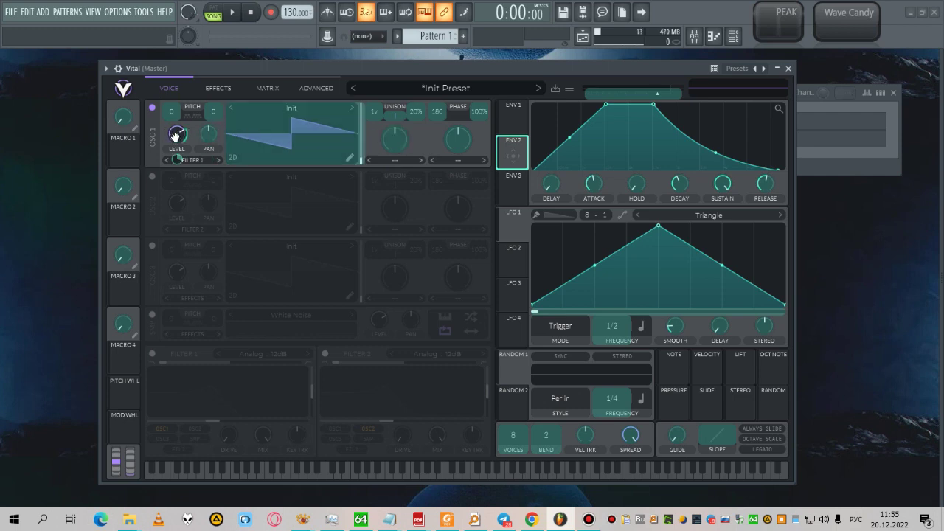
left_click_drag(175, 135, 176, 138)
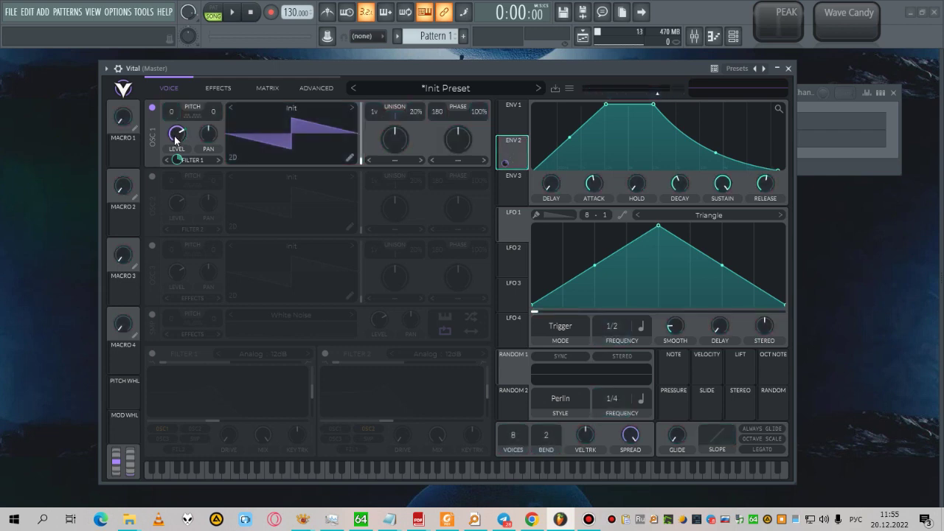
mouse_move(176, 161)
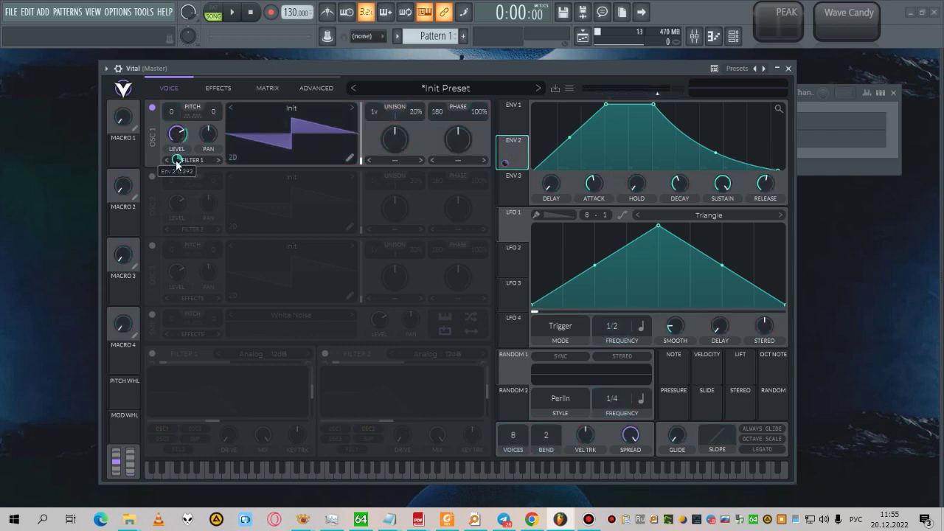
left_click_drag(175, 158, 176, 130)
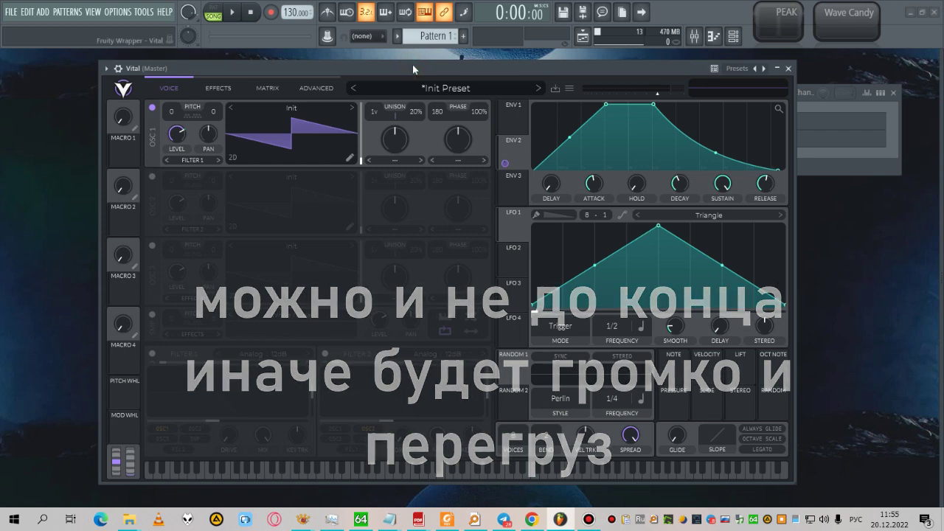
- Test the sound with the note F3 and lower oscillator 1's base level to zero
key("v")
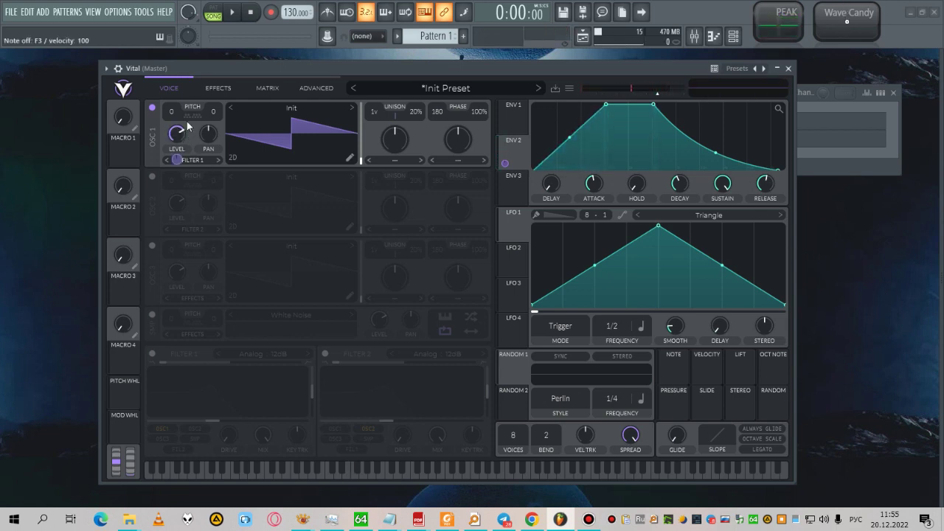
left_click_drag(180, 135, 186, 227)
left_click(857, 226)
- Play the note F3 repeatedly to hear how Envelope 2 shapes oscillator 1's level
key("v")
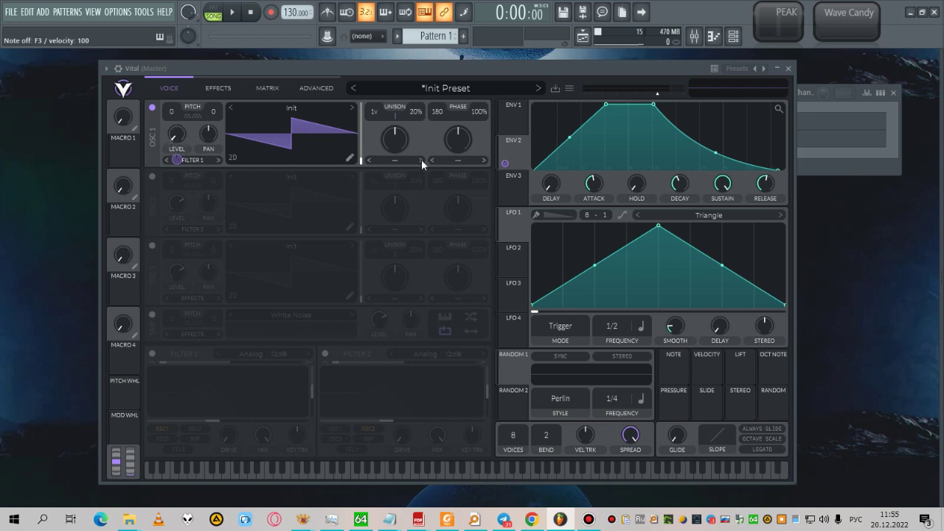
key("v")
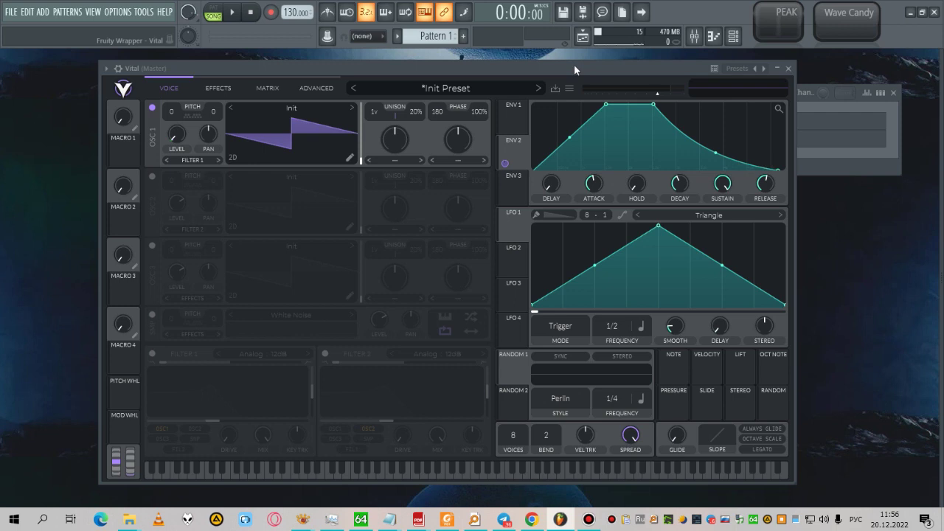
key("v")
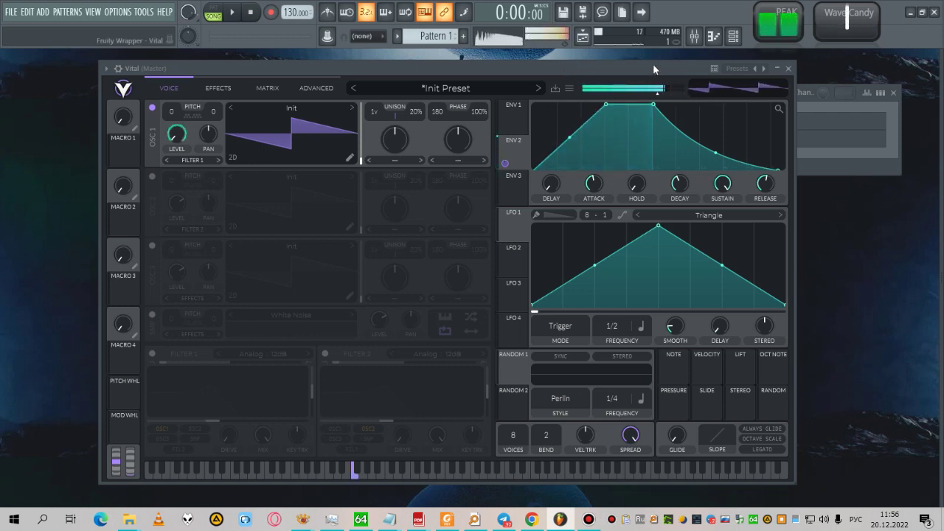
key("v")
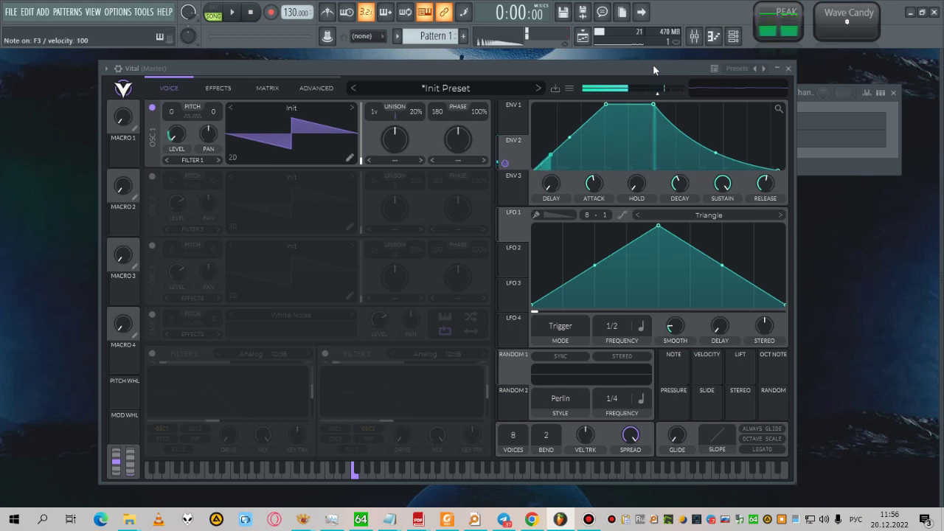
key("v")
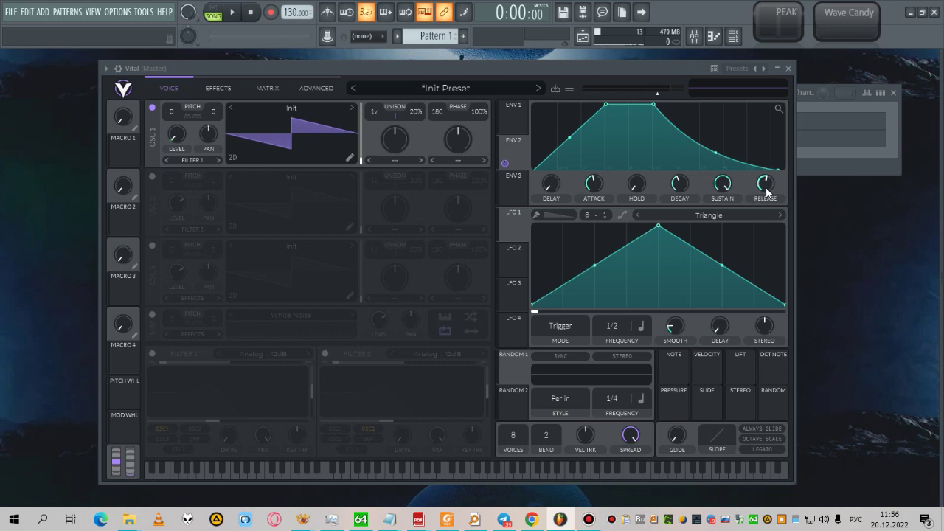
- Shorten Envelope 2's release slightly and set Envelope 1's release to about 1.56 seconds
left_click_drag(765, 180, 765, 182)
scroll(765, 181, "up", 1)
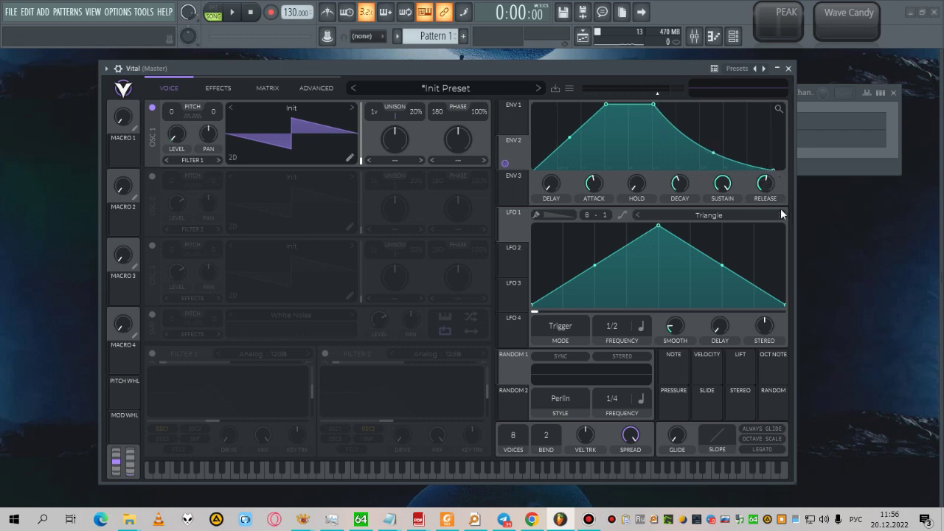
left_click(514, 120)
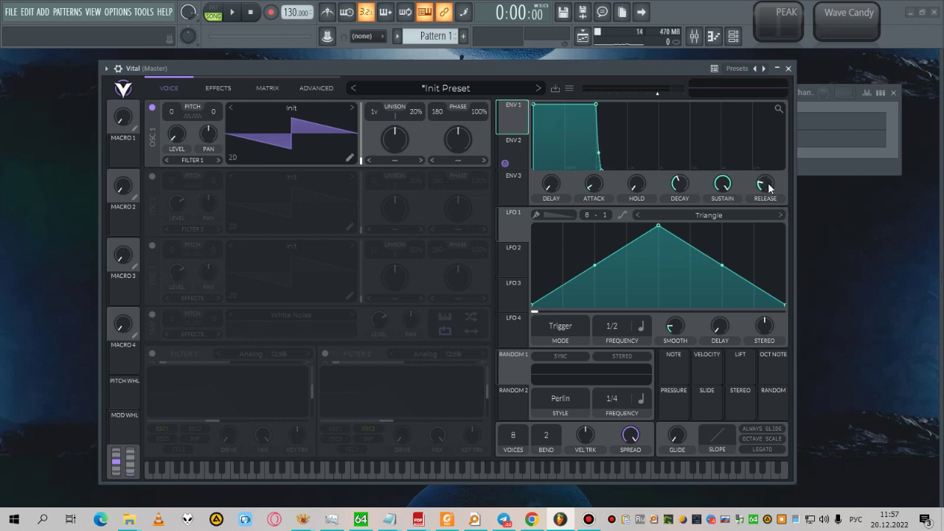
left_click_drag(768, 182, 765, 154)
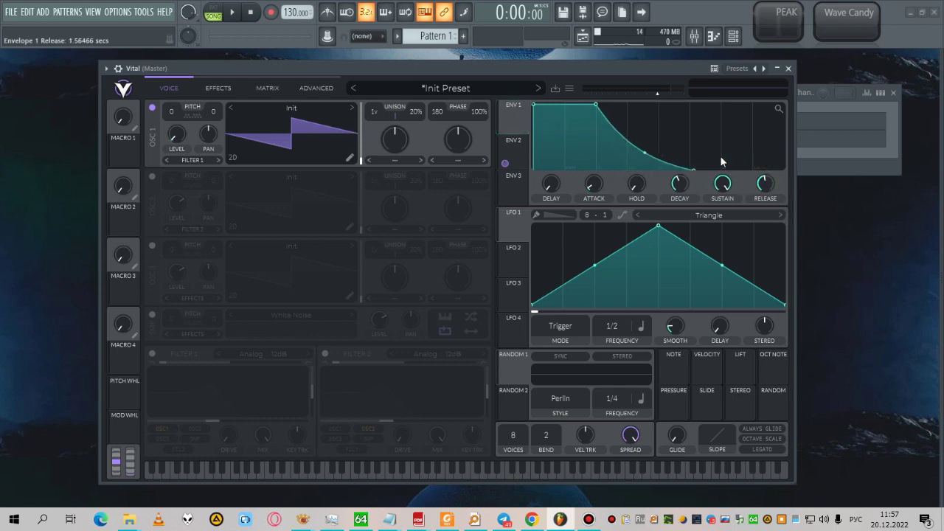
- Play the note G3 with Envelope 2 and Envelope 1 displayed in turn to check the release tail
left_click(515, 154)
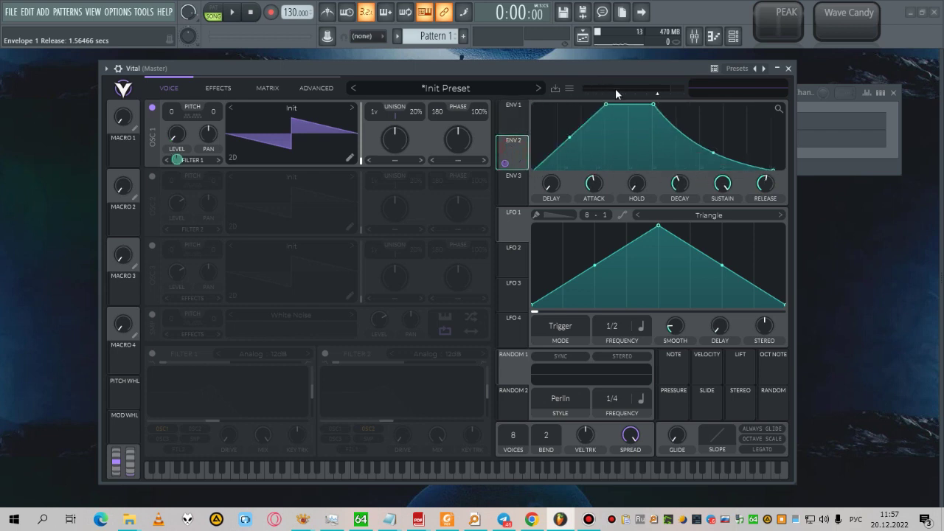
left_click(509, 71)
key("b")
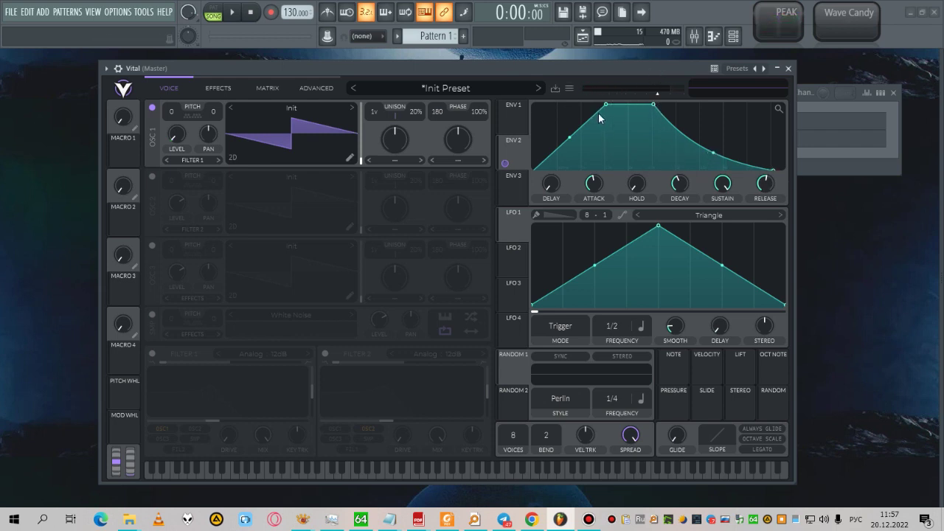
left_click(509, 109)
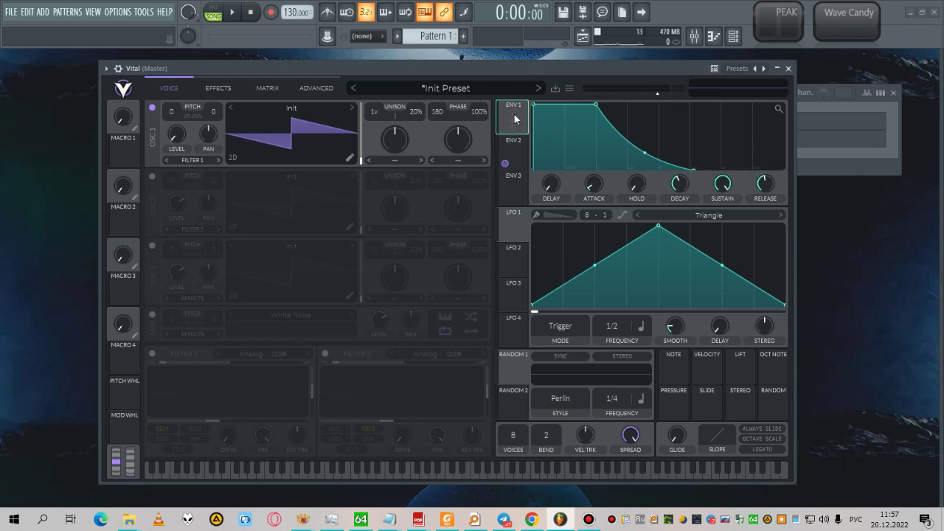
left_click_drag(587, 67, 589, 68)
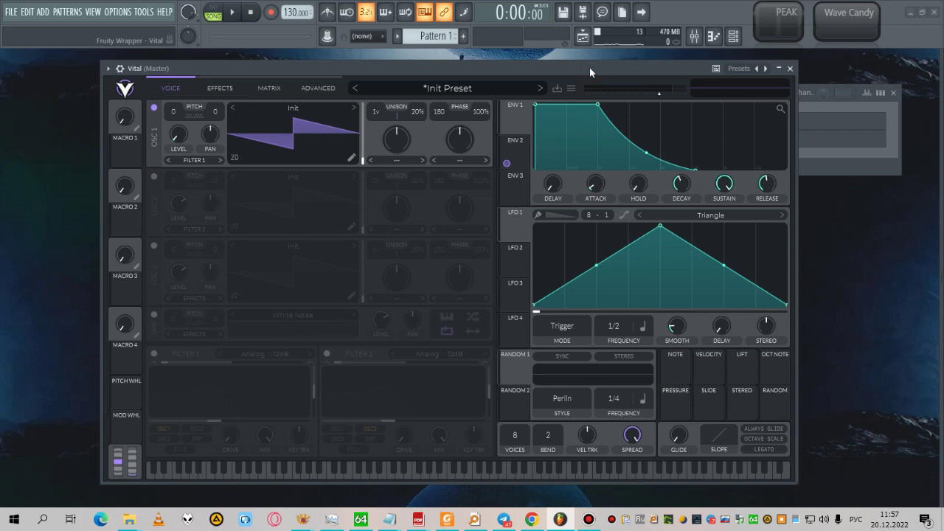
key("b")
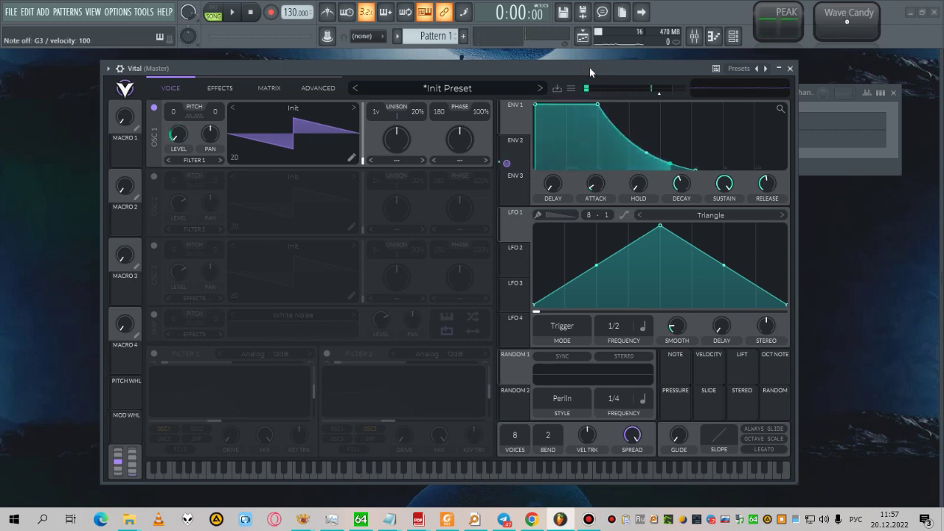
left_click(611, 69)
left_click_drag(611, 68, 601, 63)
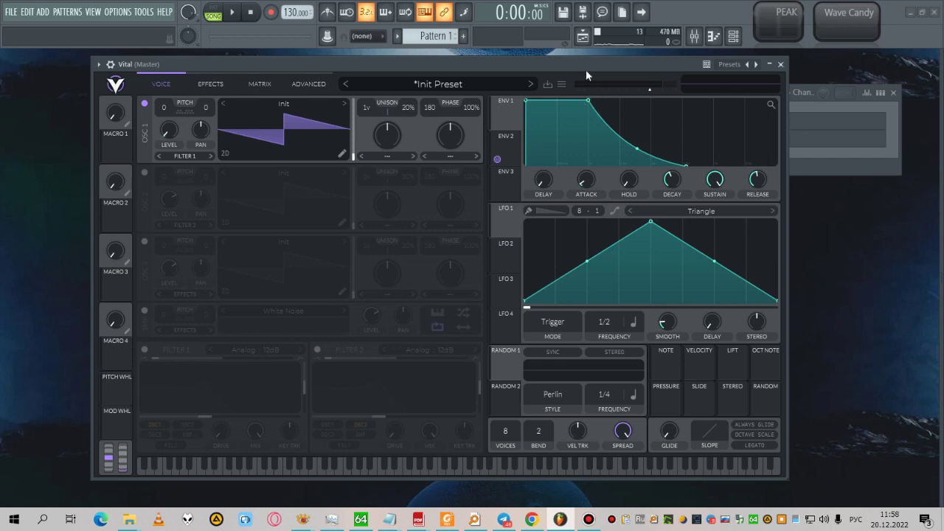
- Compare the curves of Envelope 1 and Envelope 2, ending with Envelope 2 displayed
left_click(506, 144)
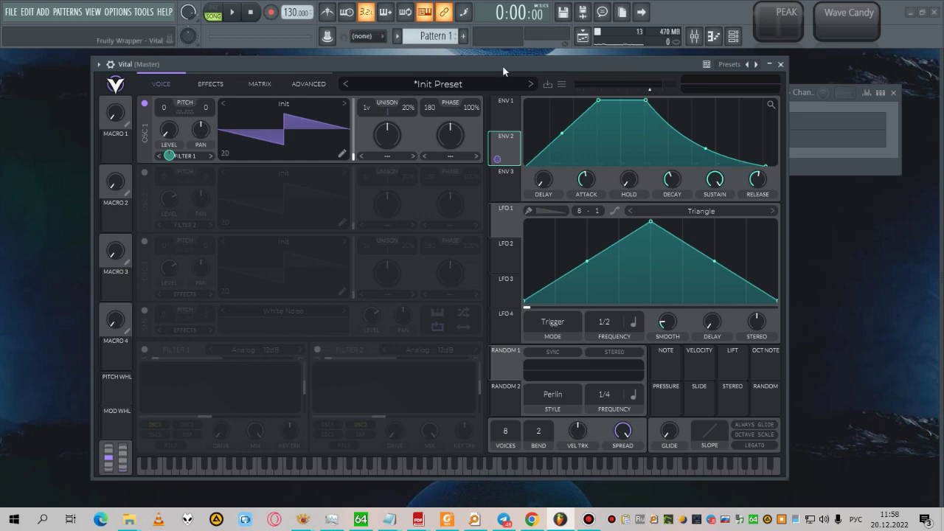
left_click(508, 113)
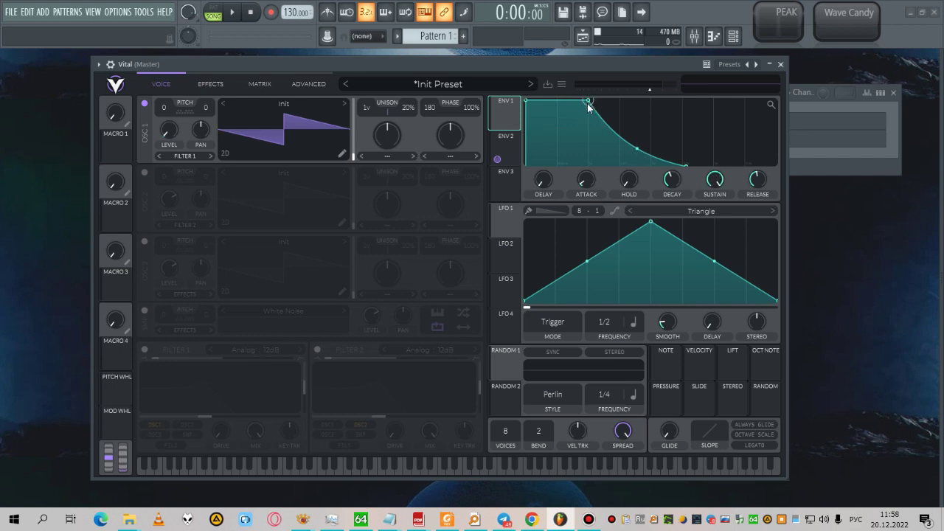
left_click(504, 141)
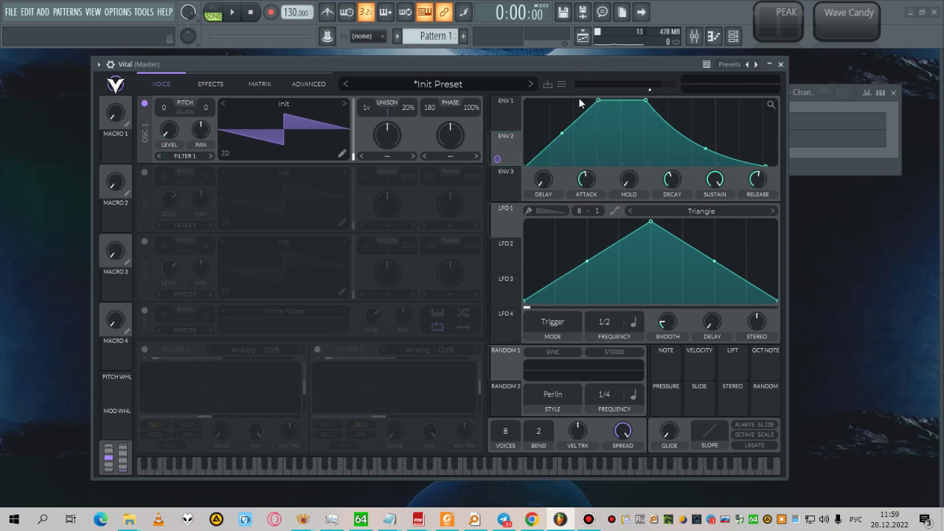
left_click(503, 116)
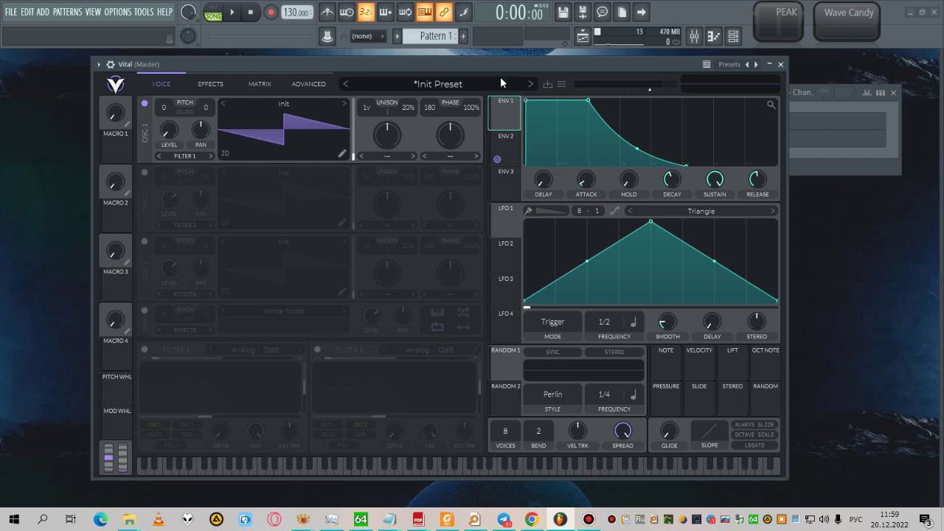
left_click_drag(540, 67, 532, 67)
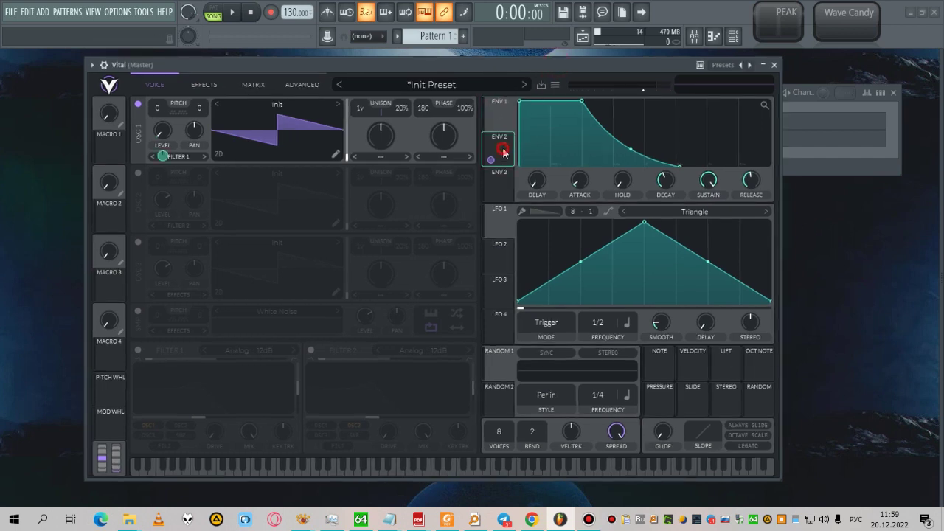
left_click(503, 151)
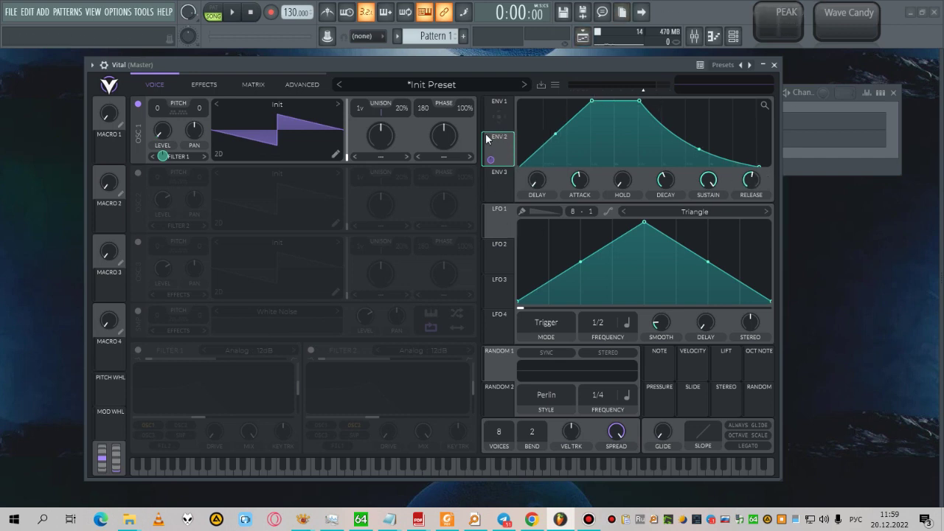
- With Envelope 3 displayed, enable oscillator 2 with the Basic Shapes wavetable and switch oscillator 1 off
left_click(500, 185)
left_click(137, 172)
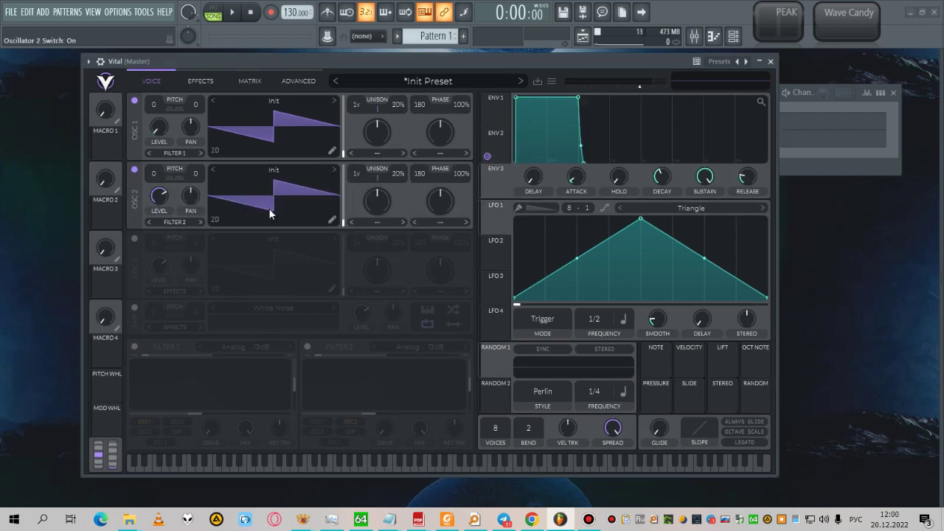
left_click(272, 168)
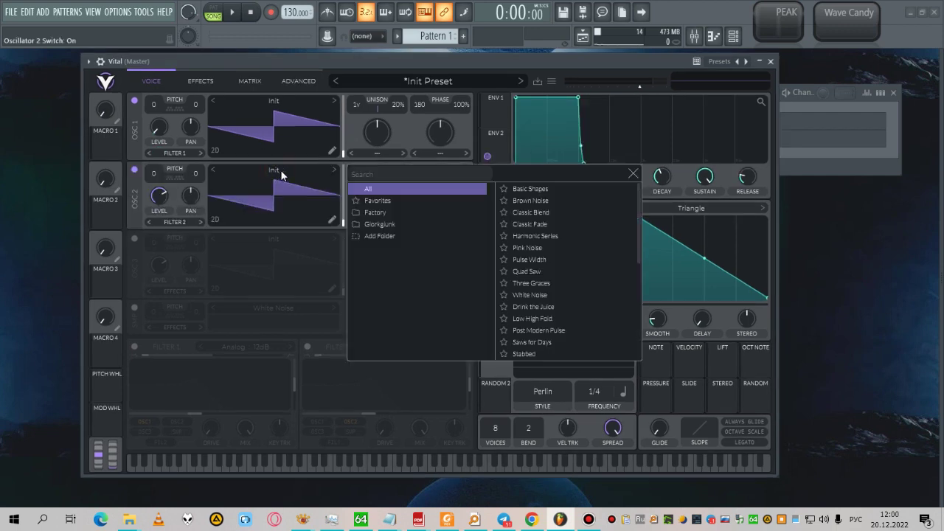
left_click(563, 187)
left_click(250, 199)
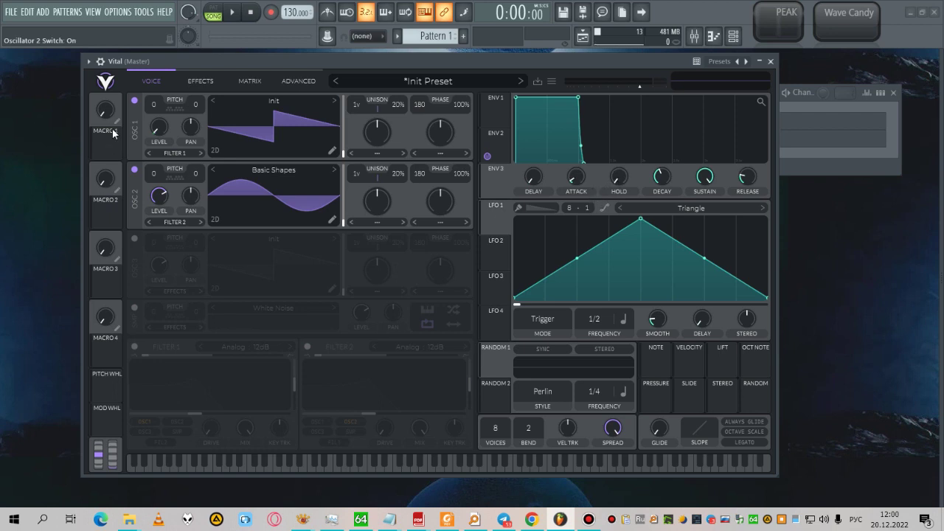
left_click(135, 100)
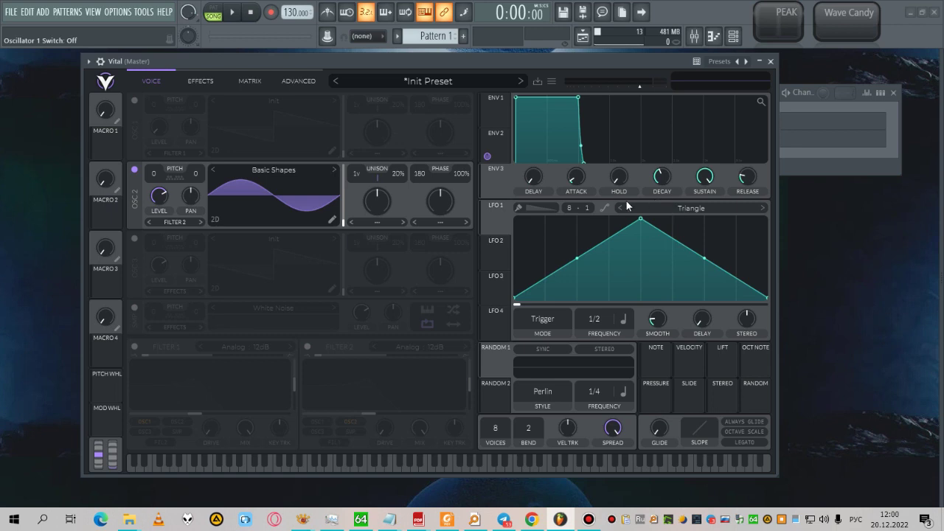
- Shorten Envelope 3's decay and set its sustain to about 0.395 and release to about 0.51 seconds
left_click_drag(661, 177, 716, 257)
left_click(704, 177)
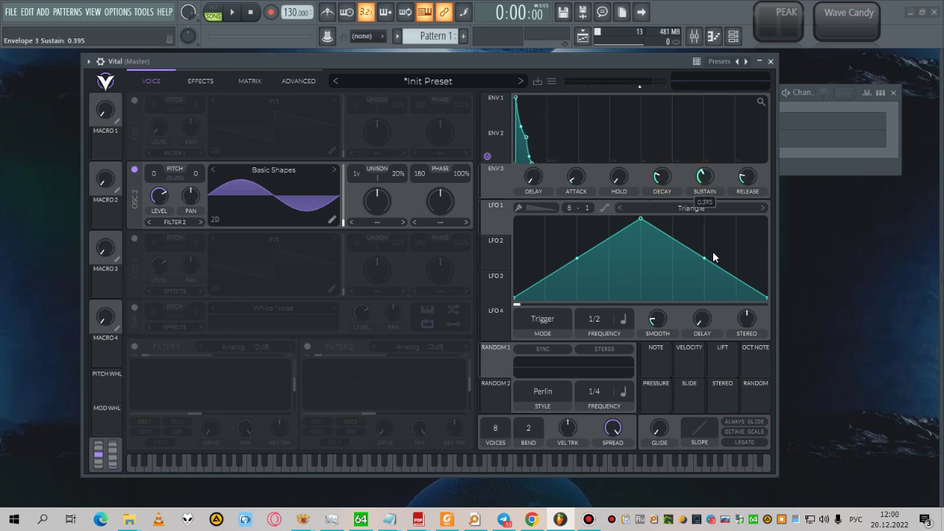
left_click_drag(747, 177, 746, 153)
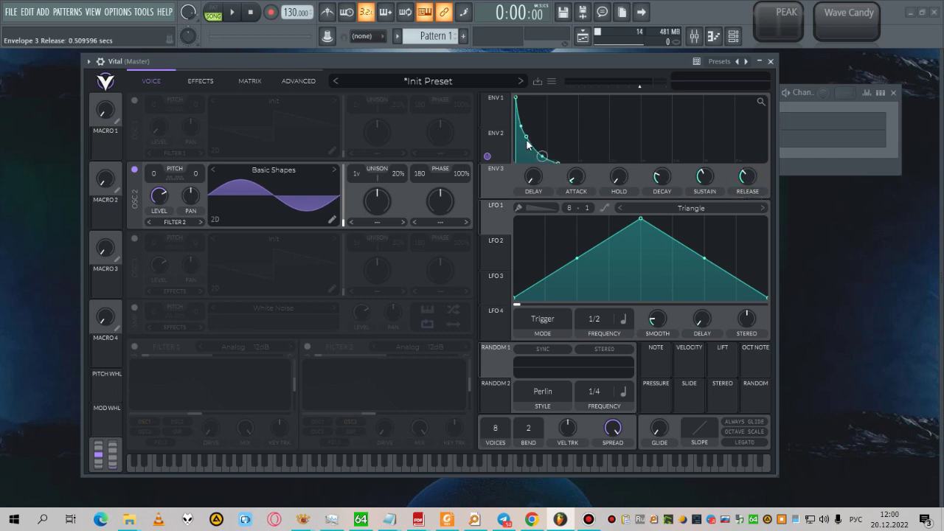
- Compare Envelope 1's curve with Envelope 3's, and play notes including G3 and C5 to hear oscillator 2
left_click(498, 101)
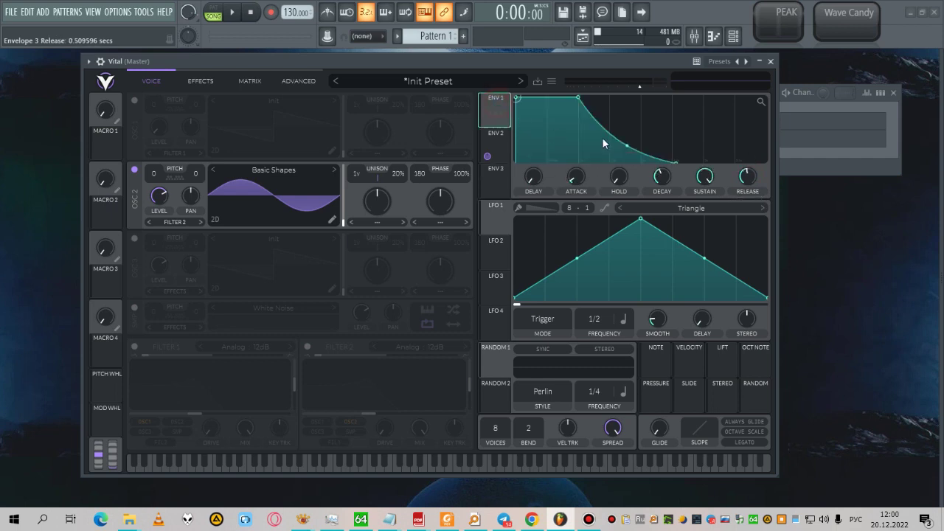
left_click(496, 173)
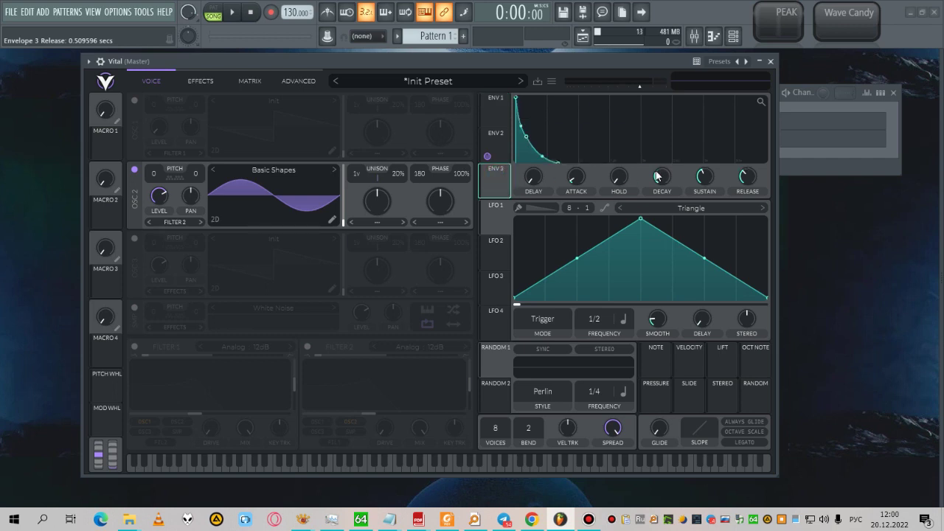
left_click(863, 240)
key("b")
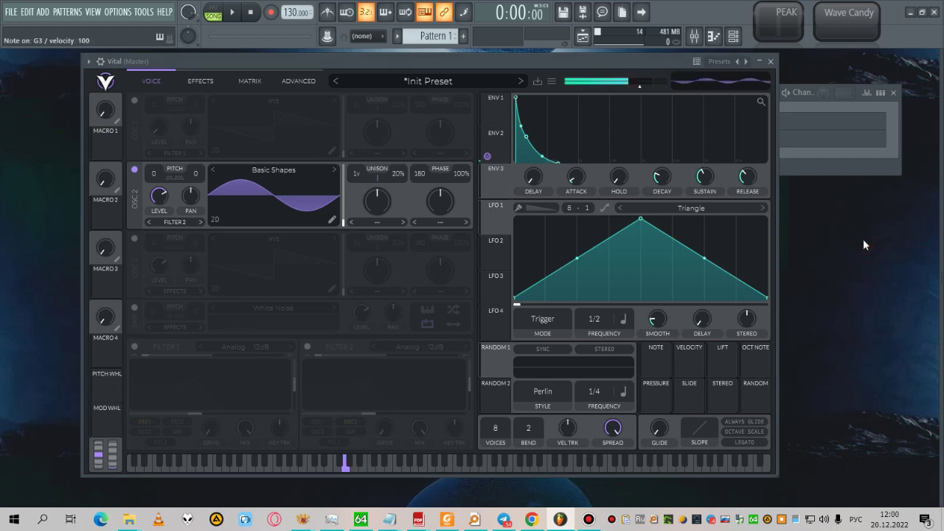
key("b")
key("p")
key("i")
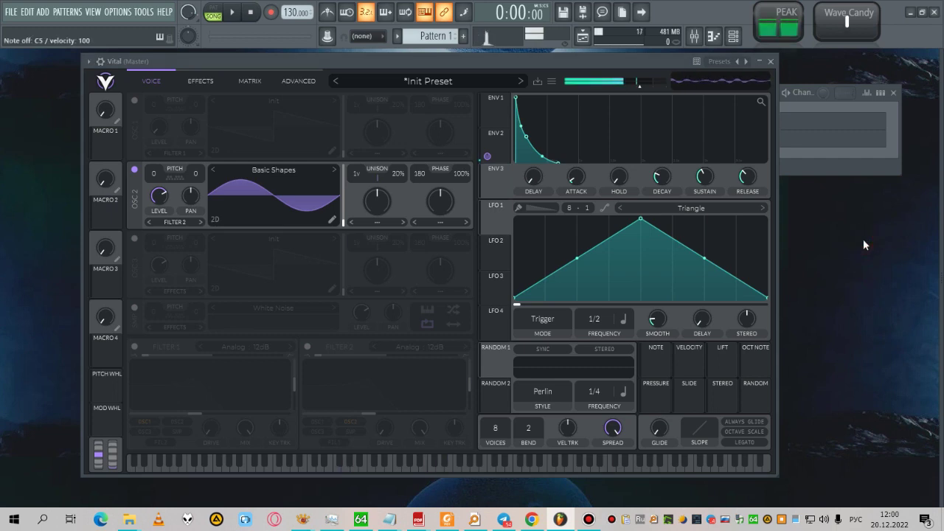
- Transpose oscillator 2 to 12 semitones and play several notes to hear the higher octave
left_click_drag(153, 175, 154, 101)
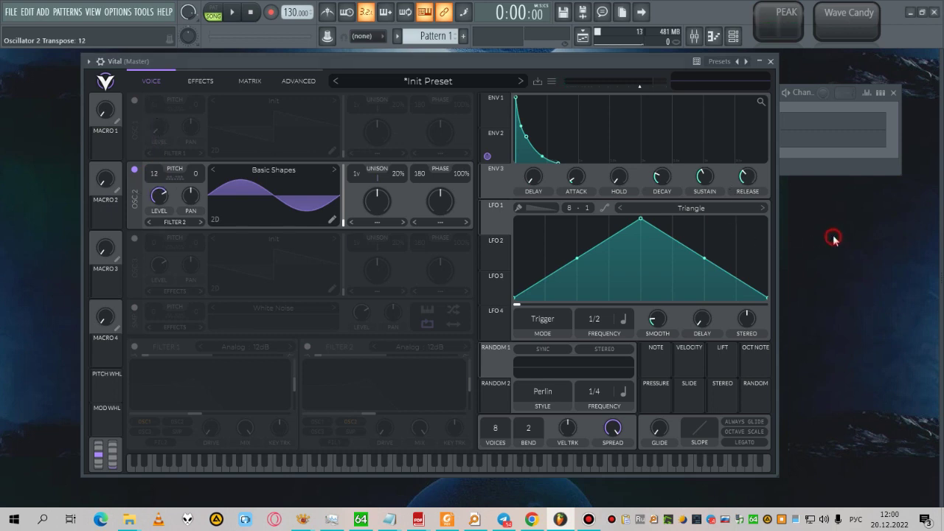
key("w")
key("n")
key("e")
key("q")
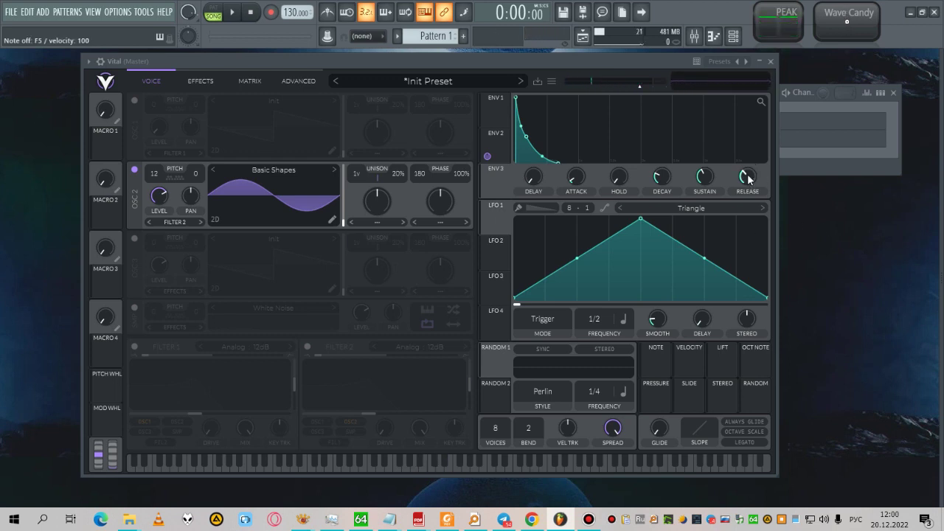
- Display Envelope 1 and lengthen its release slightly
left_click(492, 103)
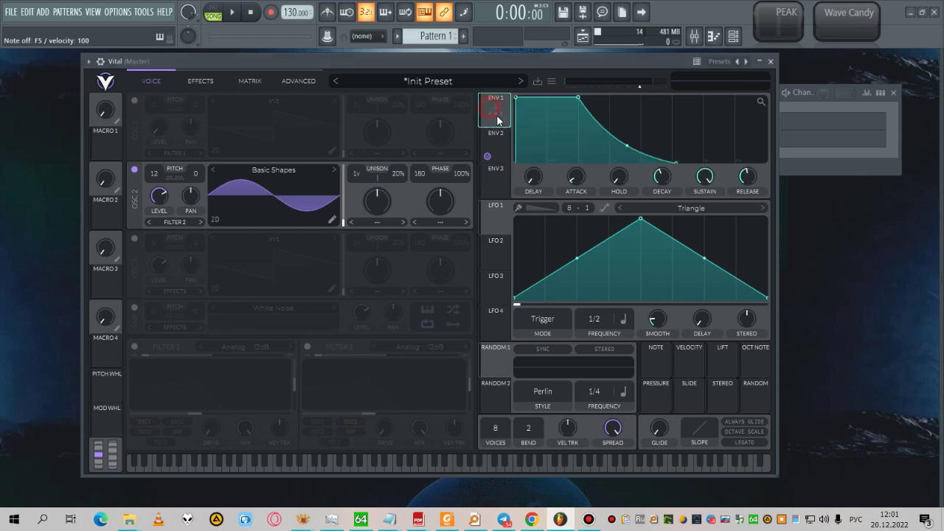
mouse_move(745, 179)
left_click_drag(746, 179, 745, 168)
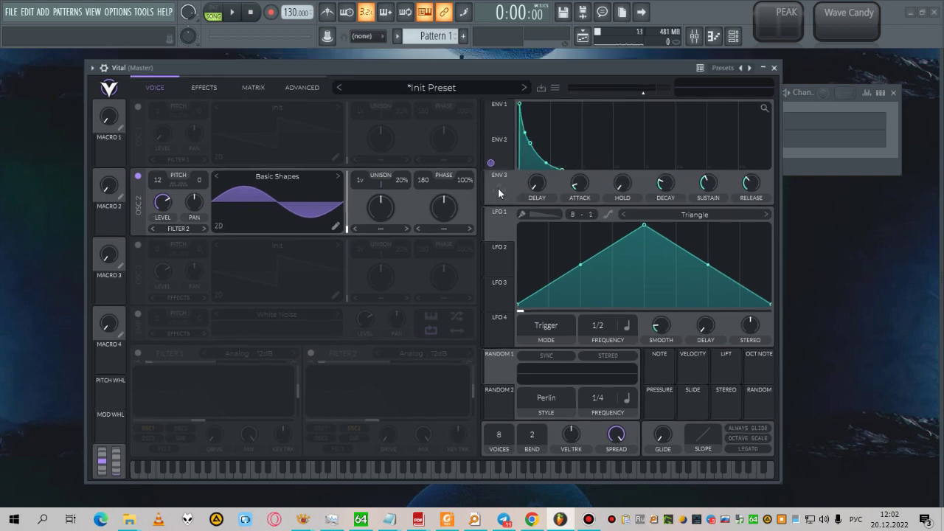
- Assign Envelope 3 to oscillator 2's level with a base level of 0, adjust the modulation amount, and test with F3
left_click_drag(491, 162, 160, 206)
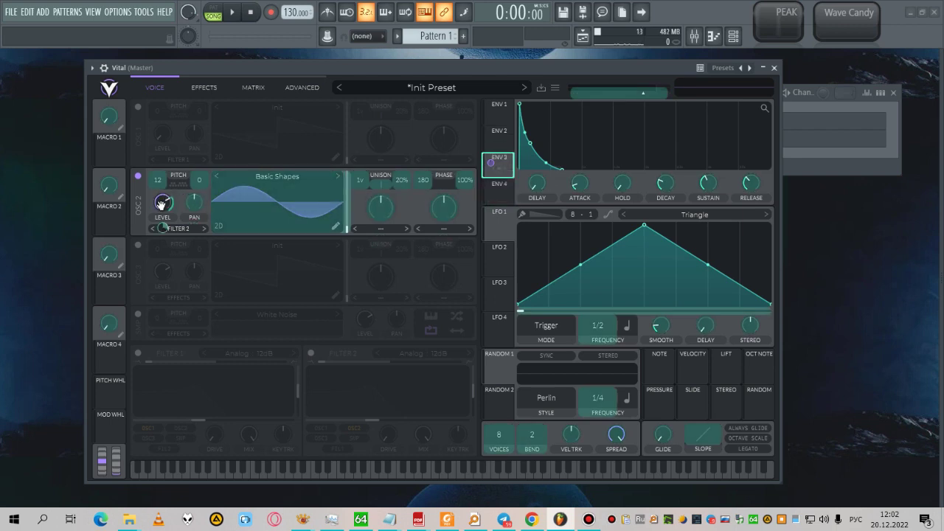
left_click_drag(161, 205, 152, 285)
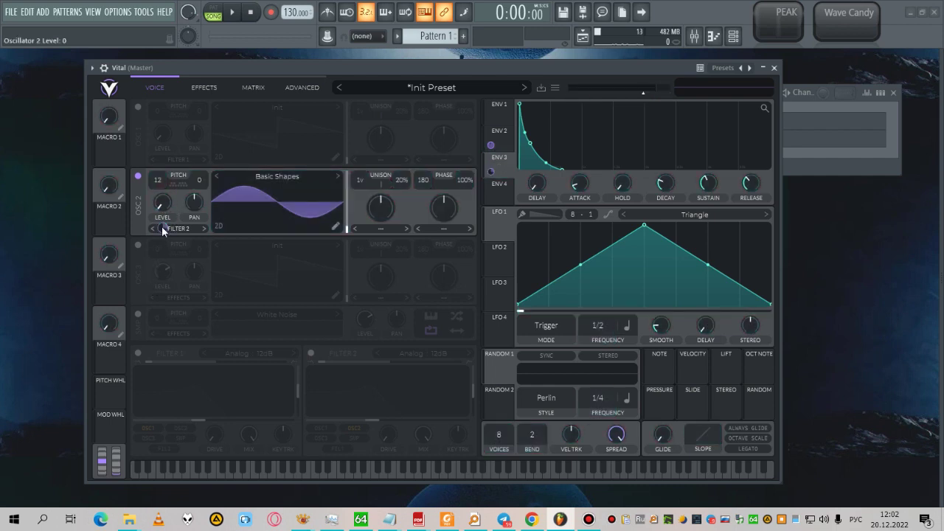
left_click_drag(163, 228, 319, 4)
key("v")
key("v")
key("v")
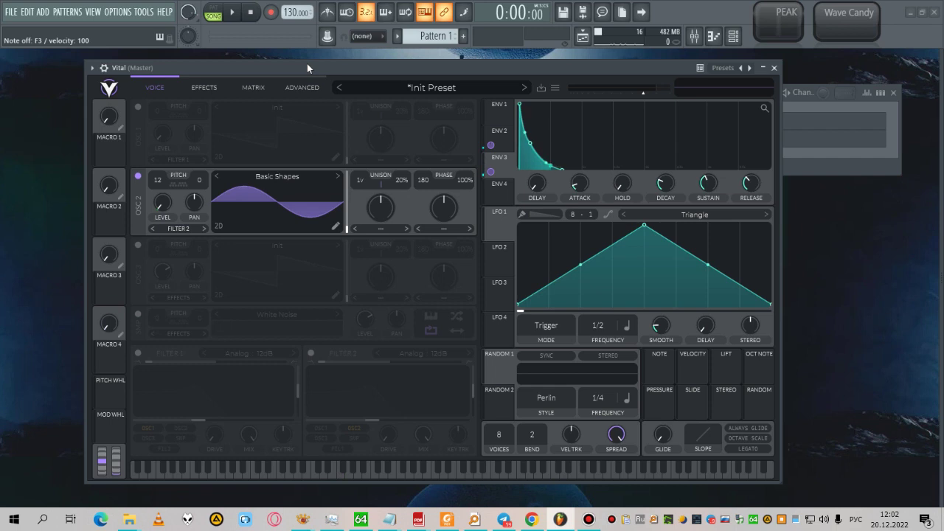
- Readjust the amount of Envelope 3 modulation on oscillator 2's level and play a note repeatedly to hear it
mouse_move(160, 206)
left_click_drag(163, 228, 162, 213)
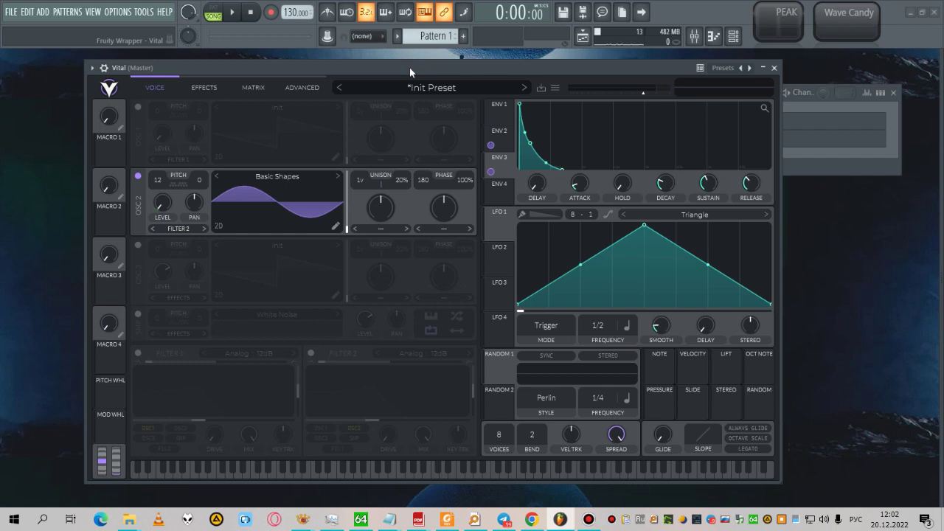
key("r")
key("r")
key("r")
key("r")
key("t")
key("r")
key("r")
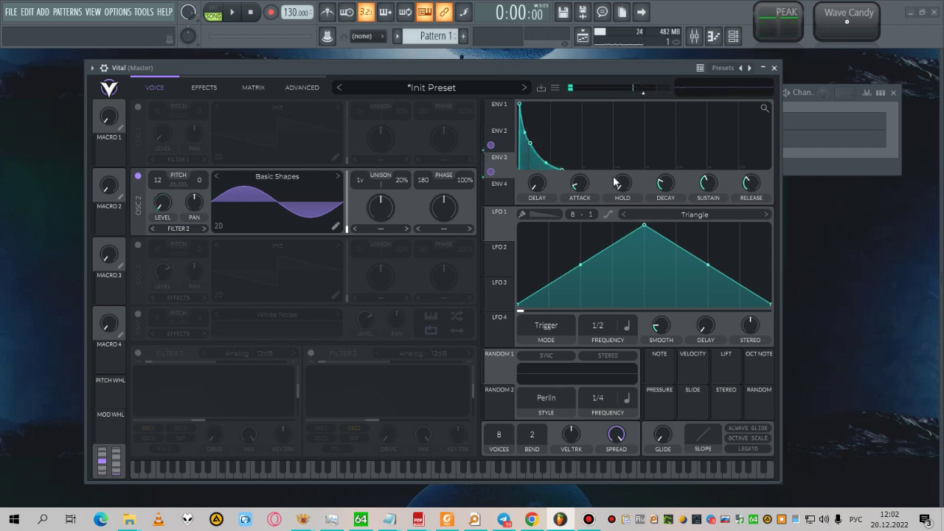
- Fine-tune Envelope 3's attack and play several notes, including E5 and D5, to hear oscillator 2
left_click_drag(581, 185, 582, 185)
left_click(843, 265)
key("q")
key("e")
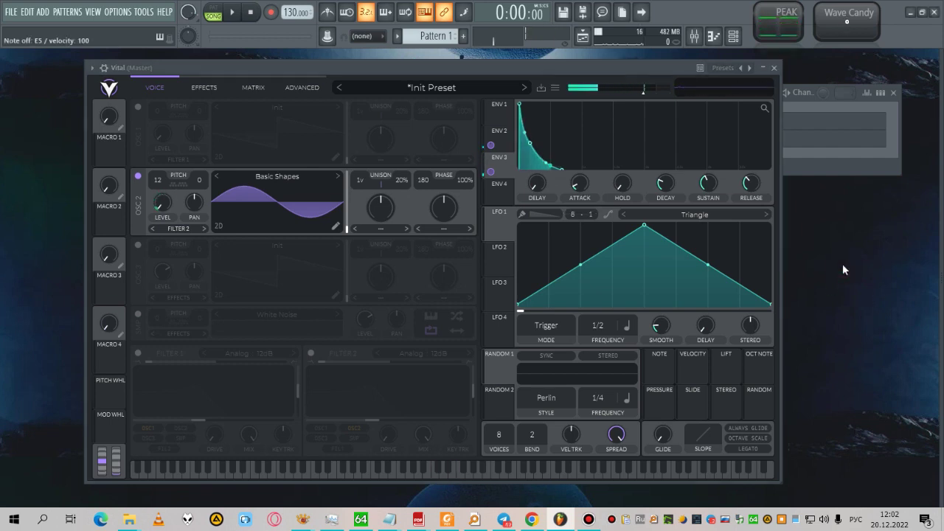
key("x")
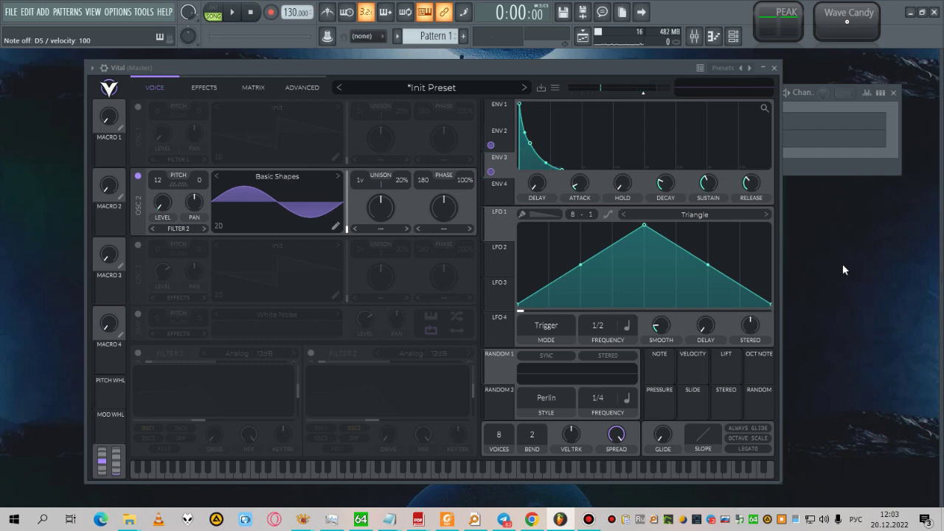
left_click_drag(530, 69, 529, 68)
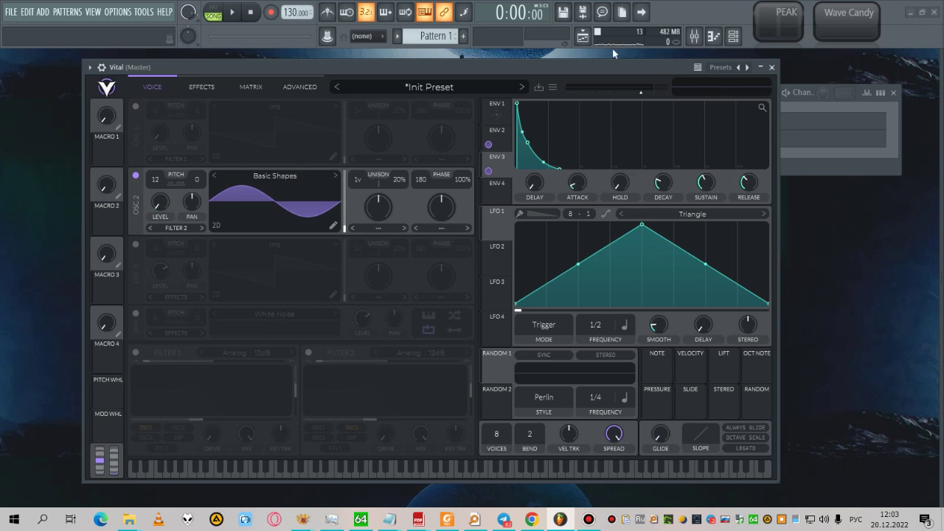
left_click_drag(623, 65, 617, 66)
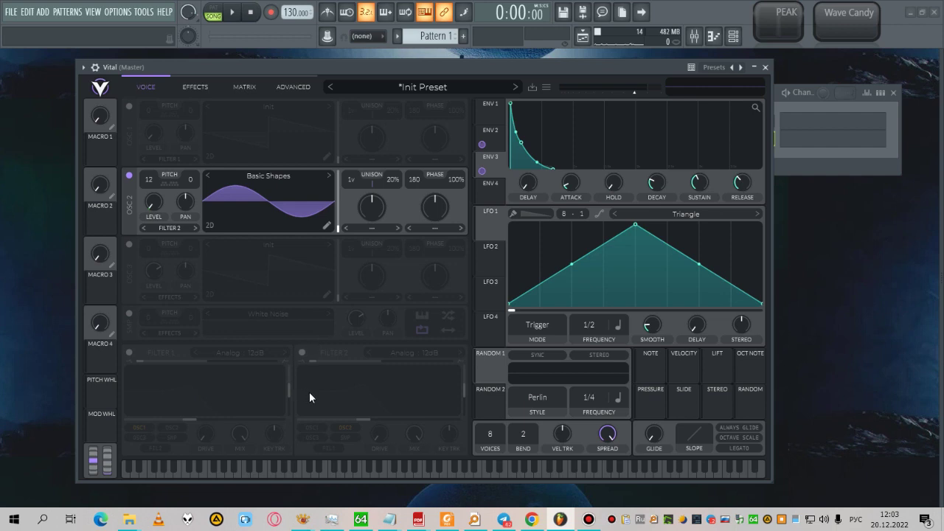
left_click_drag(515, 65, 529, 63)
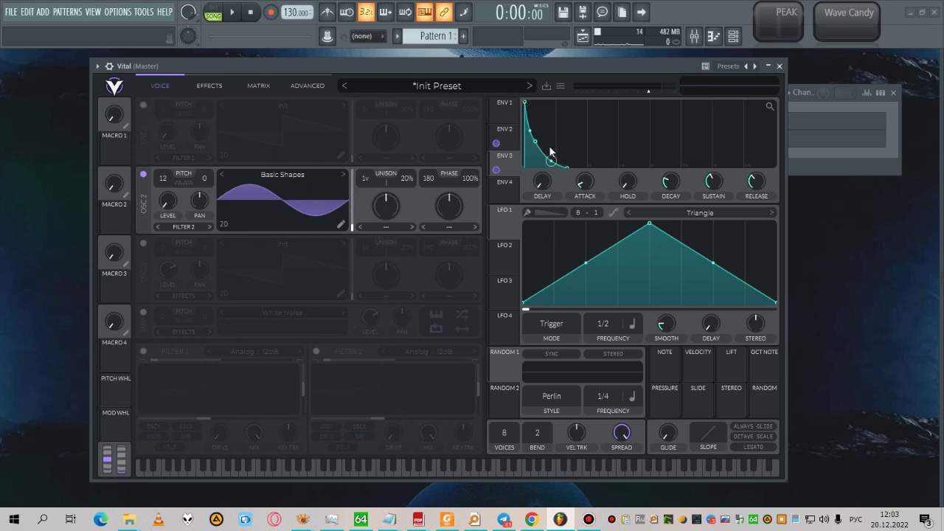
- Switch oscillator 1 on alongside oscillator 2 and display Envelope 2
left_click(144, 105)
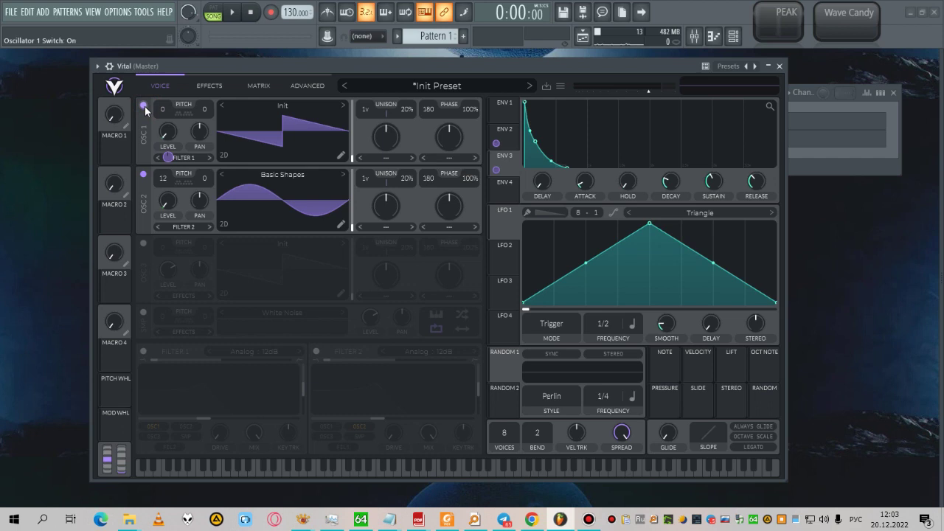
left_click(507, 137)
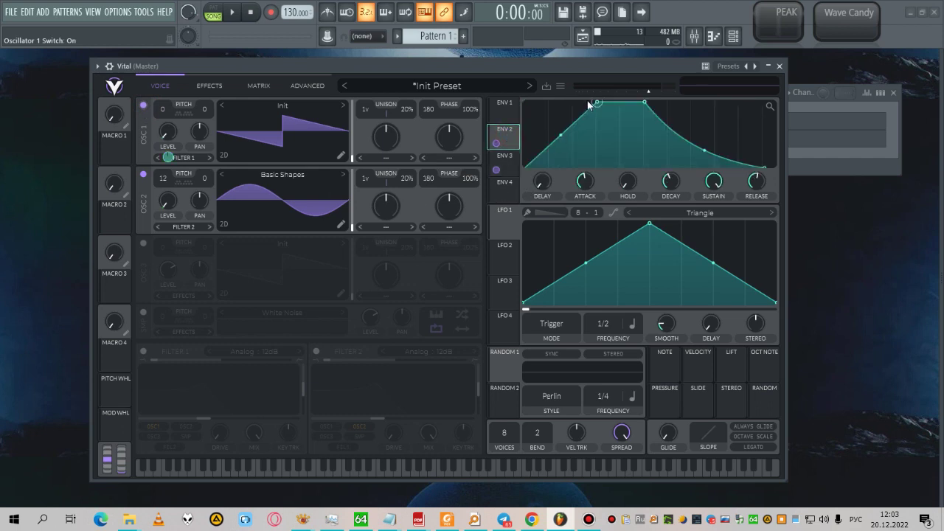
left_click_drag(603, 66, 591, 64)
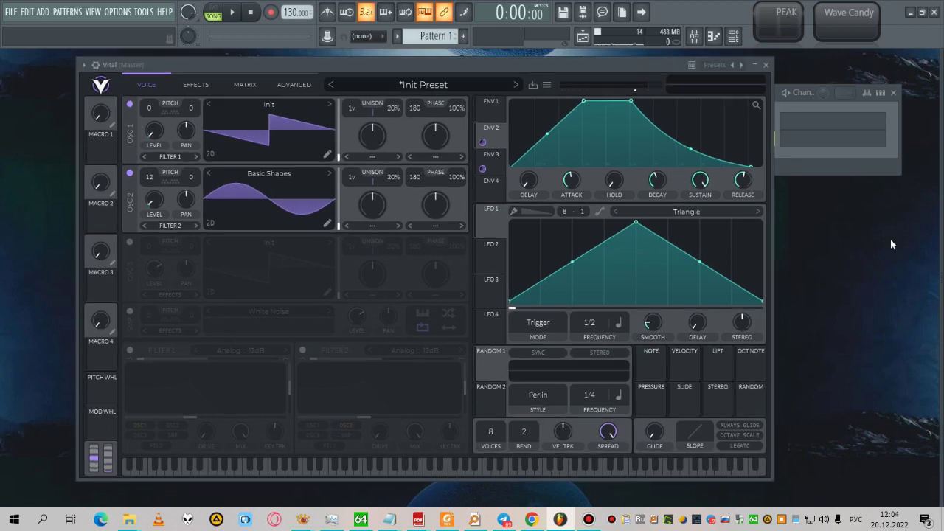
- Play a three-note chord from E4 to D5 twice to hear both oscillators with their separate envelopes
key("c")
key("n")
key("w")
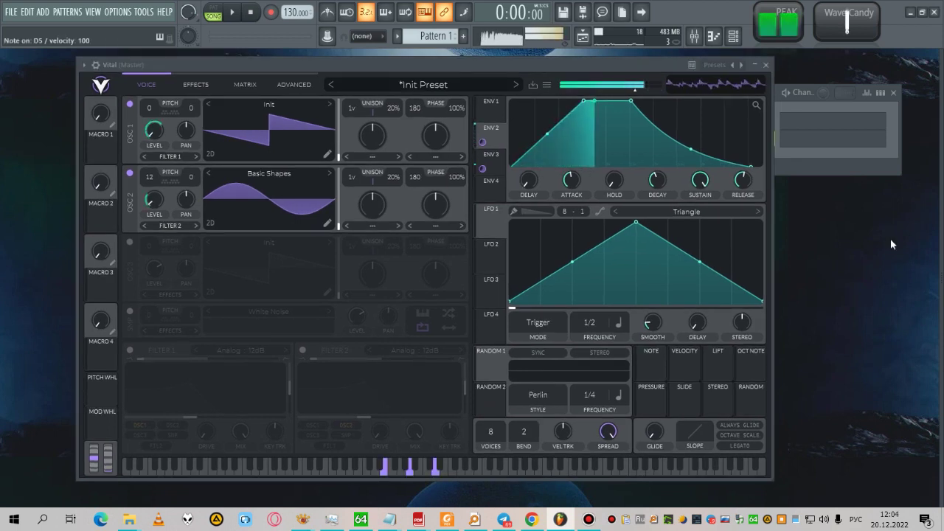
key("w")
key("n")
key("c")
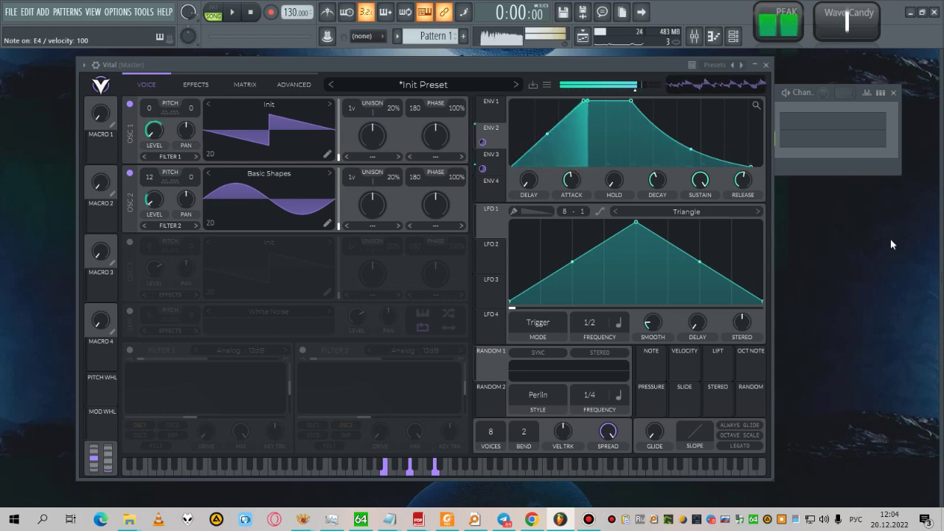